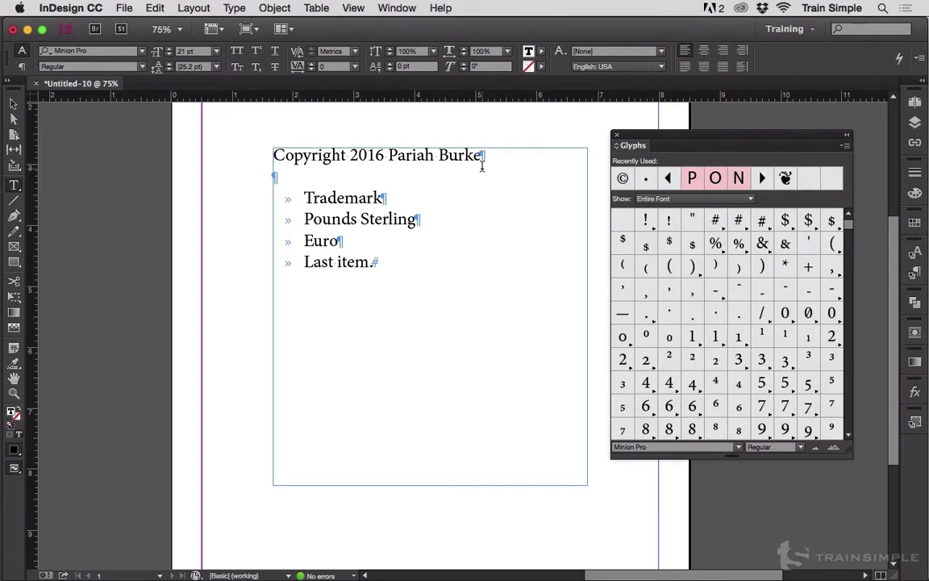
Nudge the Glyphs panel up and left and list its glyph categories, with Entire Font checked
left_click(397, 8)
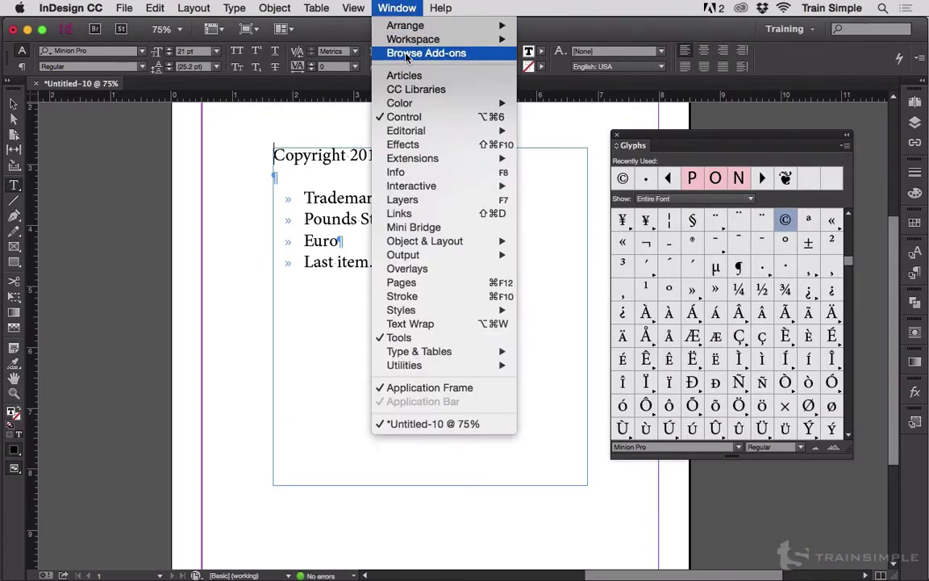
mouse_move(476, 352)
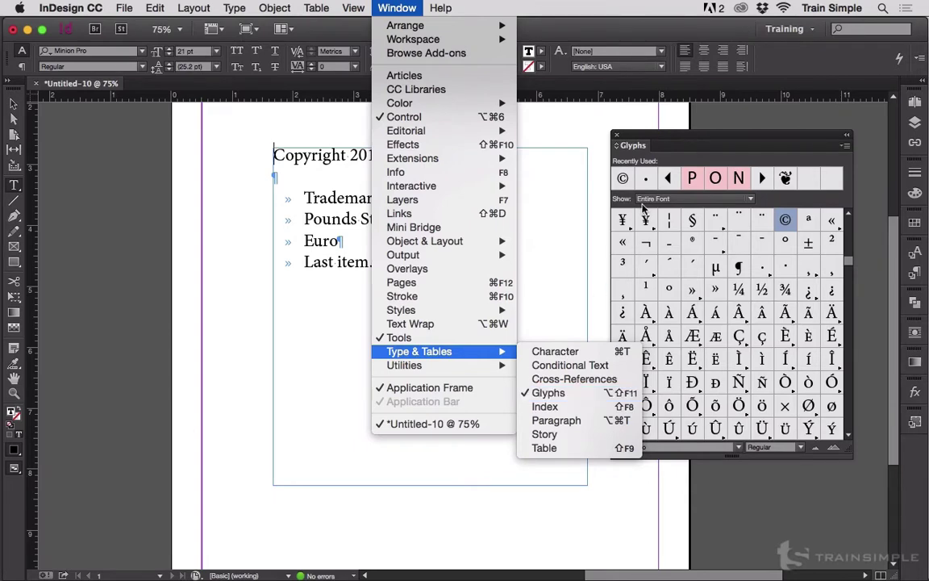
left_click(695, 142)
left_click_drag(695, 142, 683, 127)
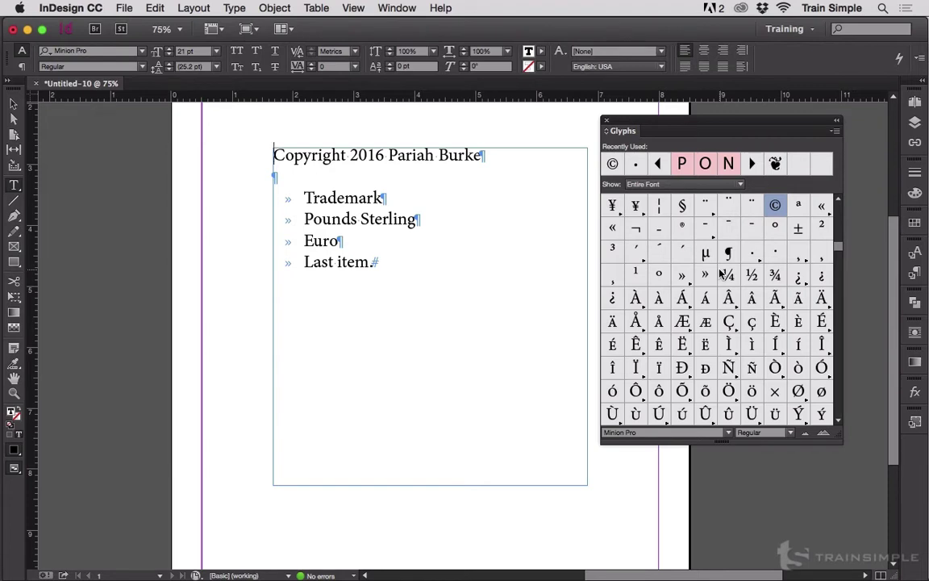
left_click(676, 184)
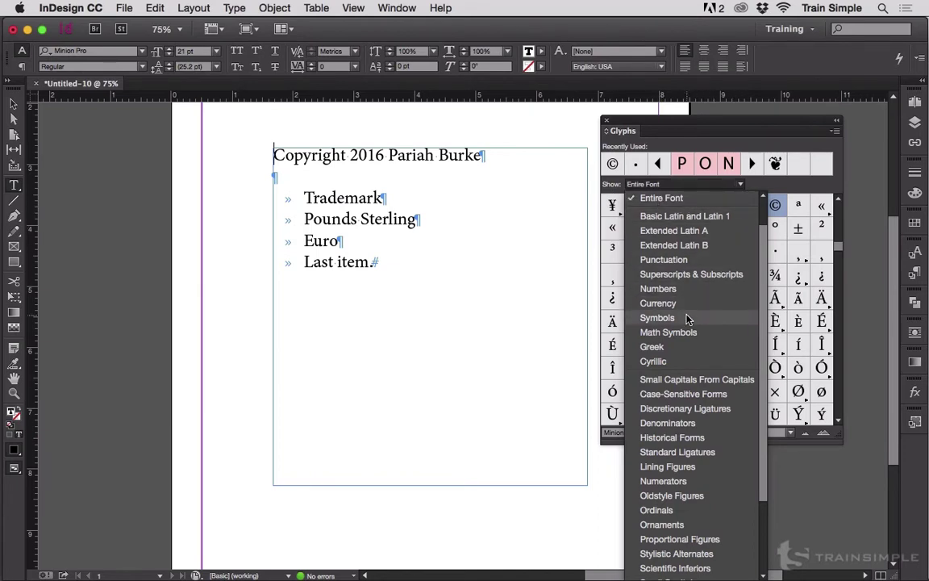
Filter Glyphs to Symbols and insert ©, ™, £ and € before the Copyright, Trademark, Pounds Sterling and Euro lines
left_click(658, 318)
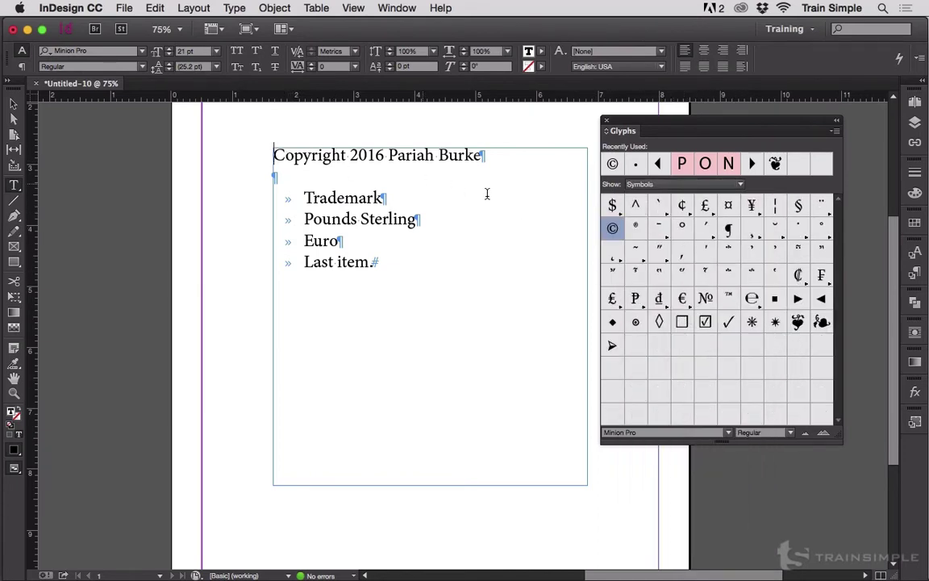
double_click(612, 228)
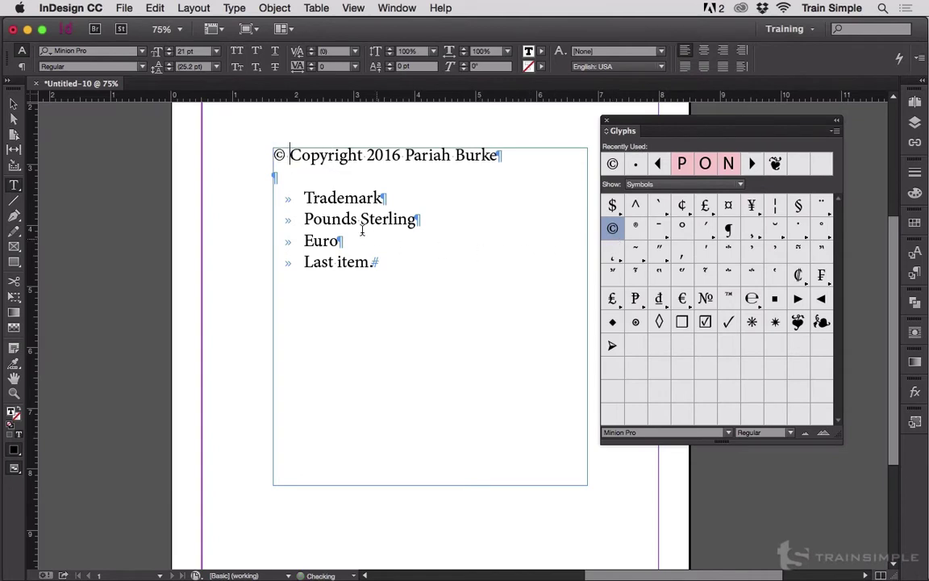
left_click(284, 200)
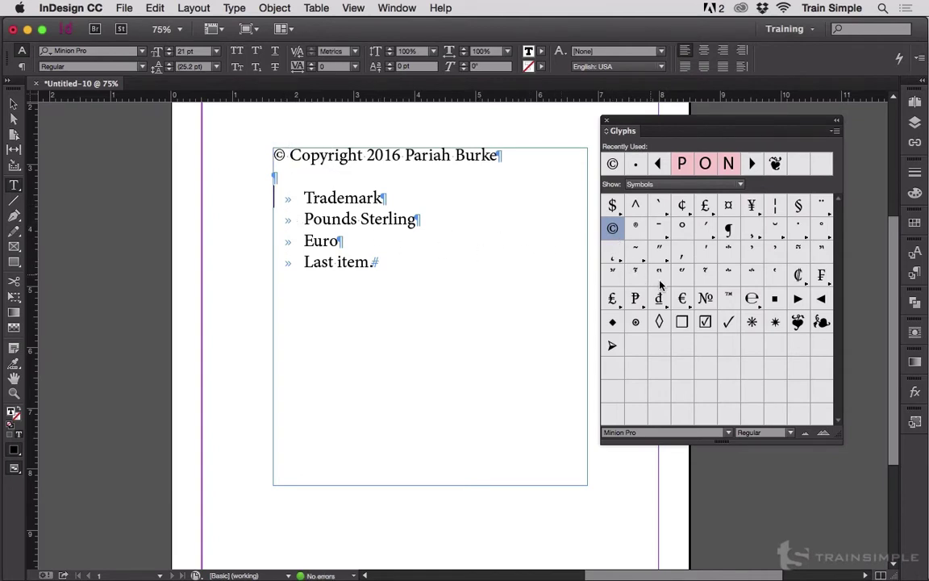
double_click(728, 299)
left_click(274, 218)
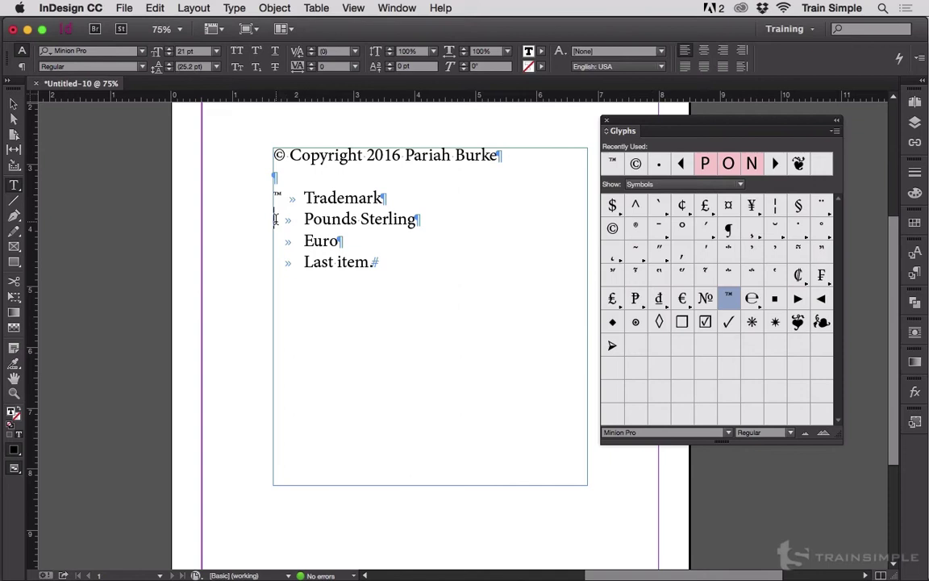
double_click(612, 299)
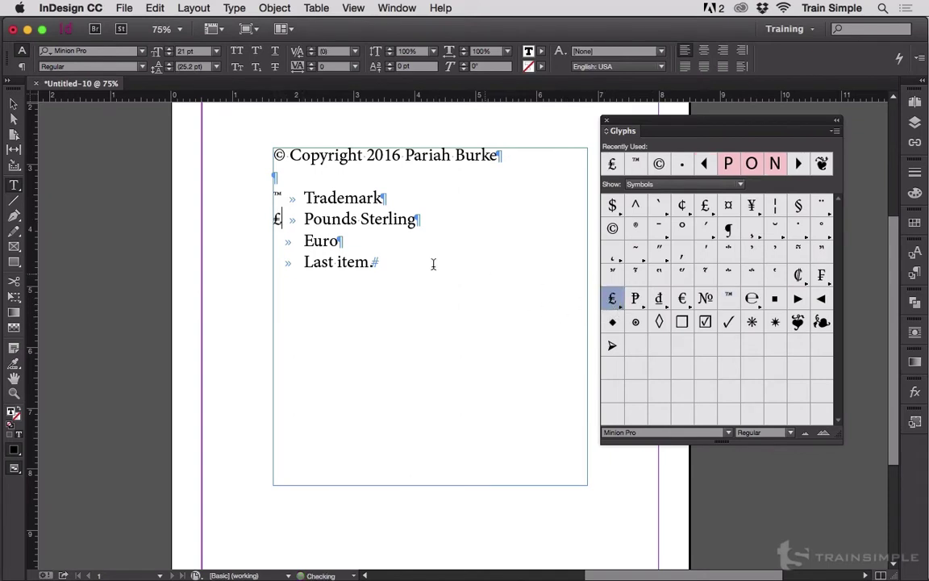
left_click(281, 244)
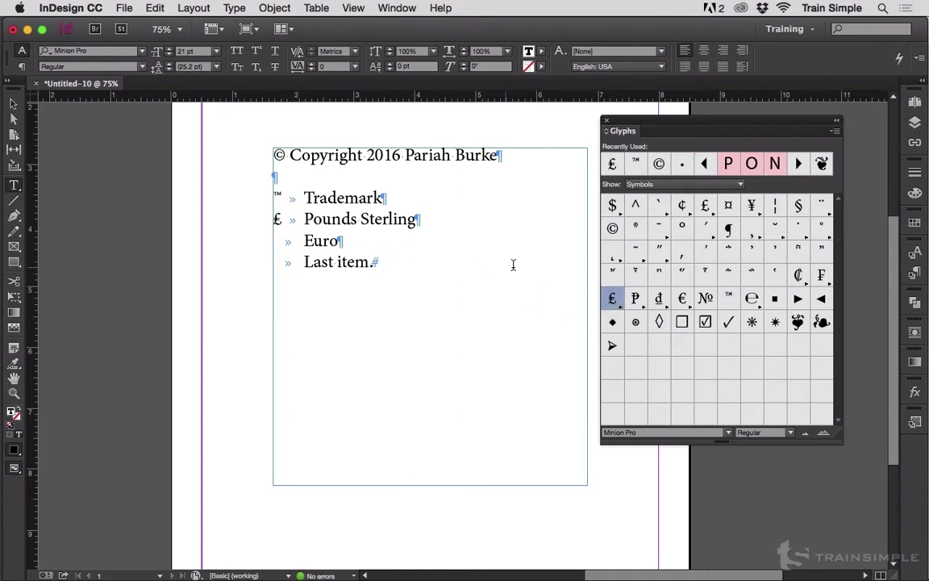
double_click(681, 298)
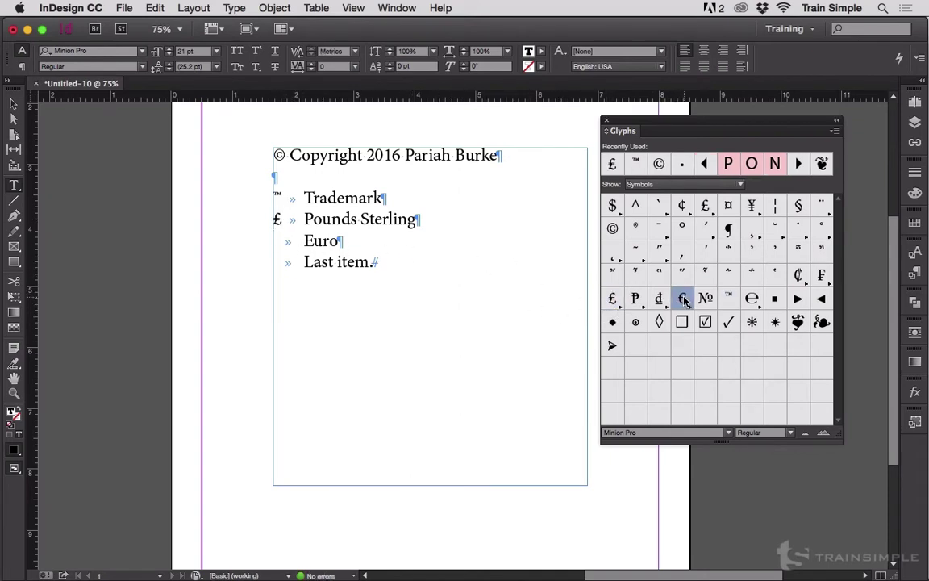
left_click(276, 262)
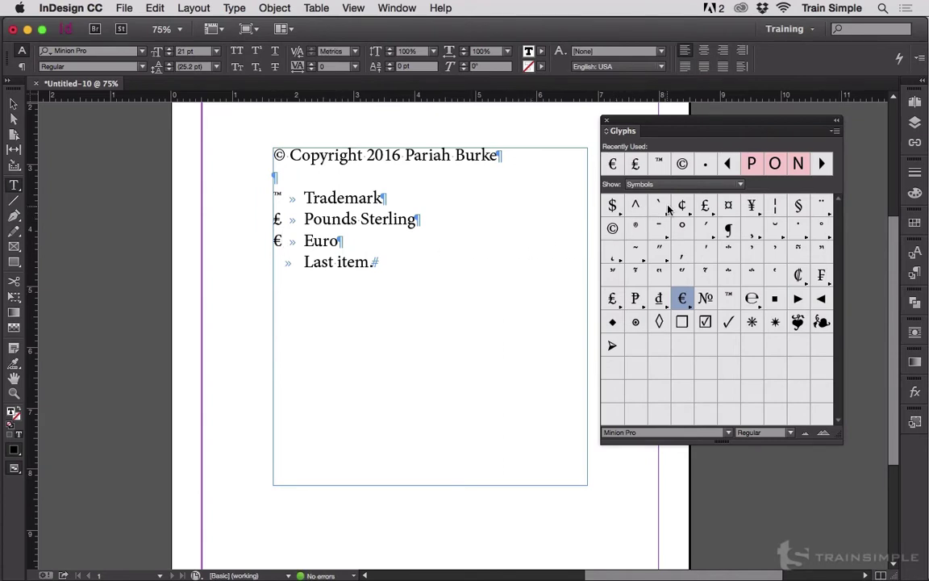
Switch Glyphs to Greek and insert the plain Omega (Ω) alternate before Last item
left_click(685, 185)
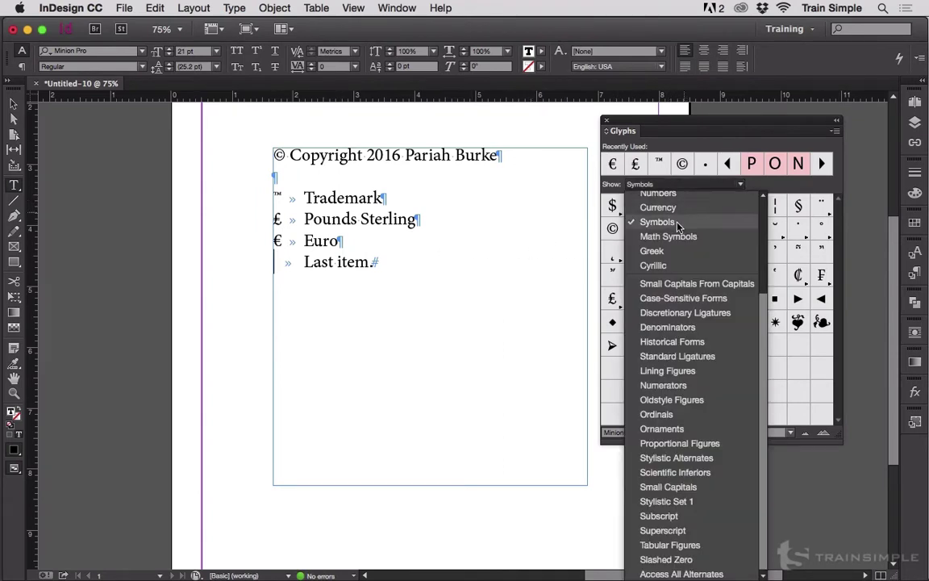
left_click(655, 251)
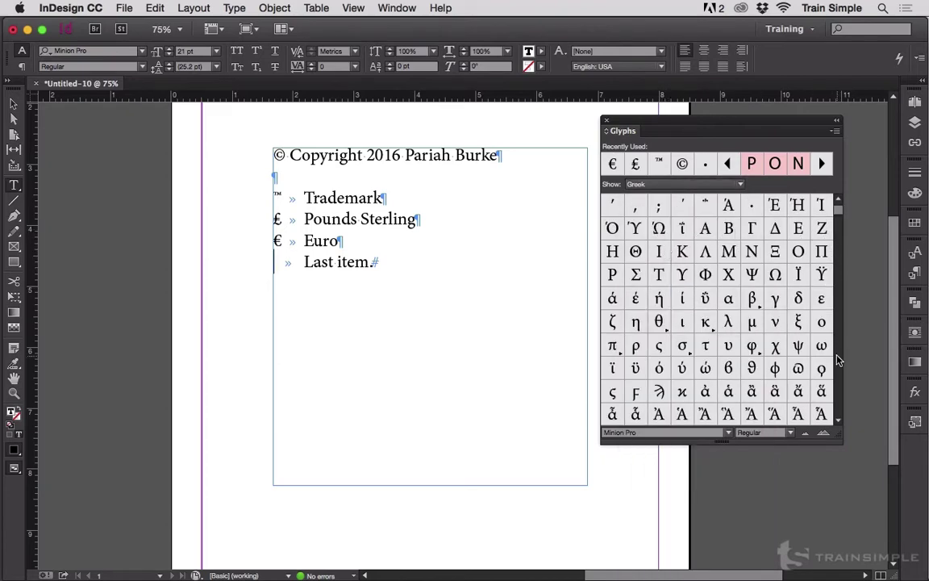
scroll(837, 361, "down", 4)
scroll(837, 360, "down", 15)
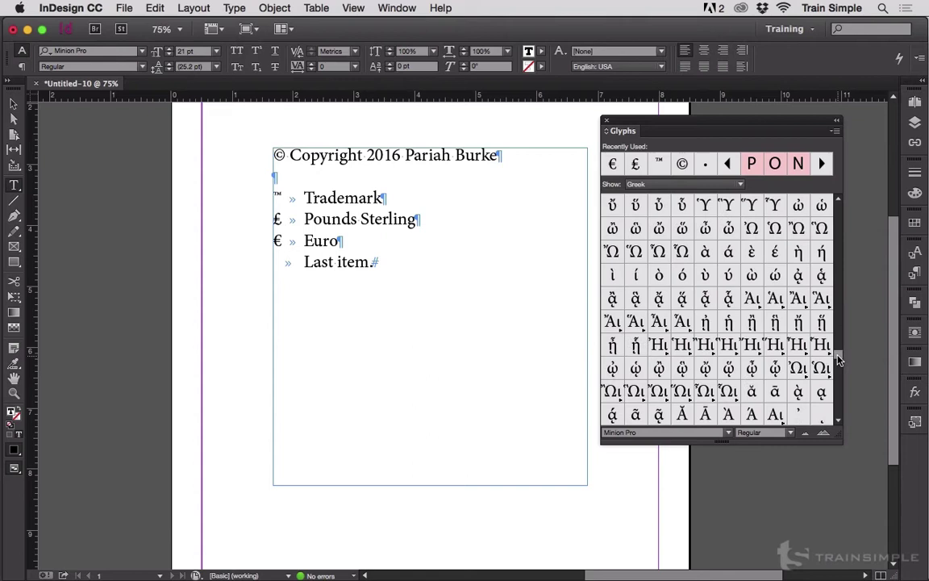
left_click_drag(839, 357, 845, 405)
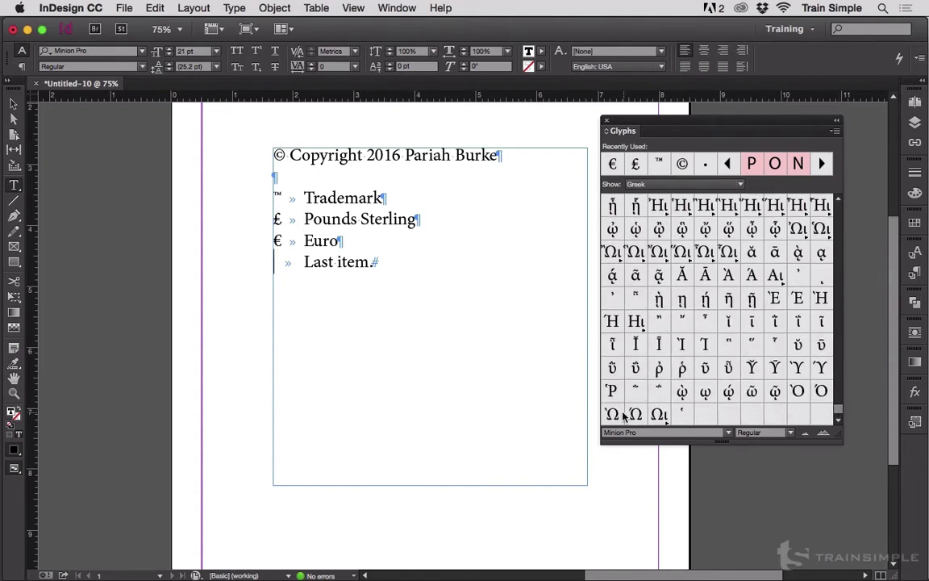
left_click(654, 420)
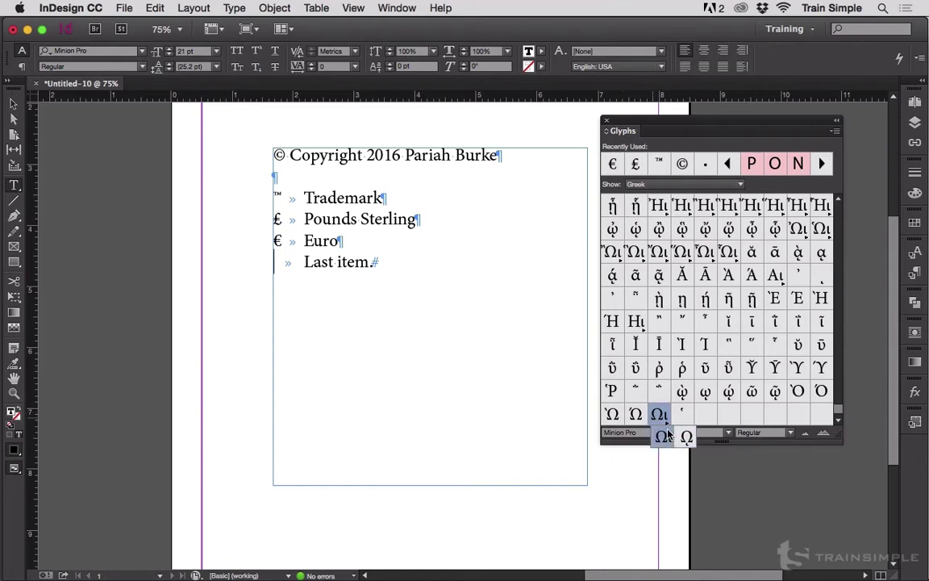
left_click(683, 437)
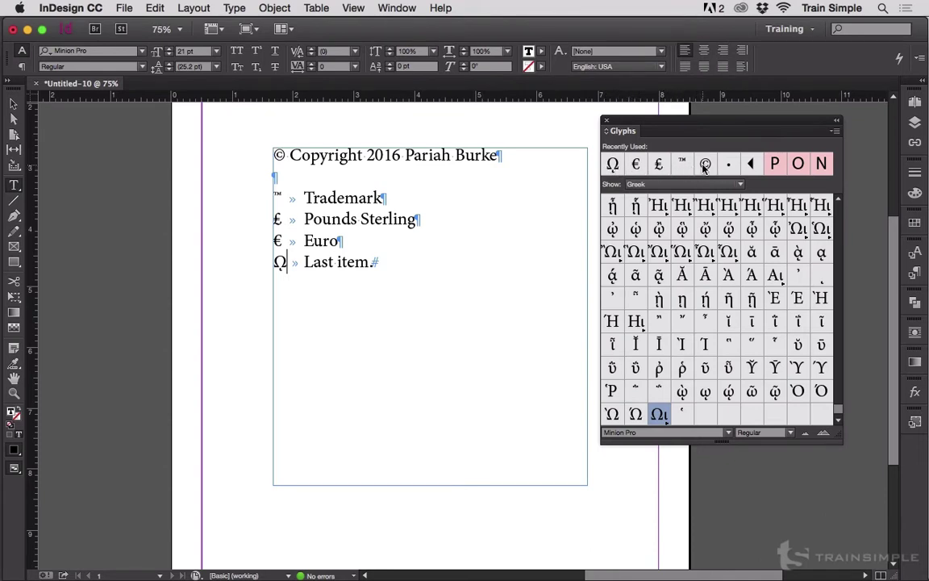
Add blank paragraphs after Last item and insert ©™£€Ω from the recently used glyphs
mouse_move(704, 165)
left_click(462, 269)
key("Return")
key("Return")
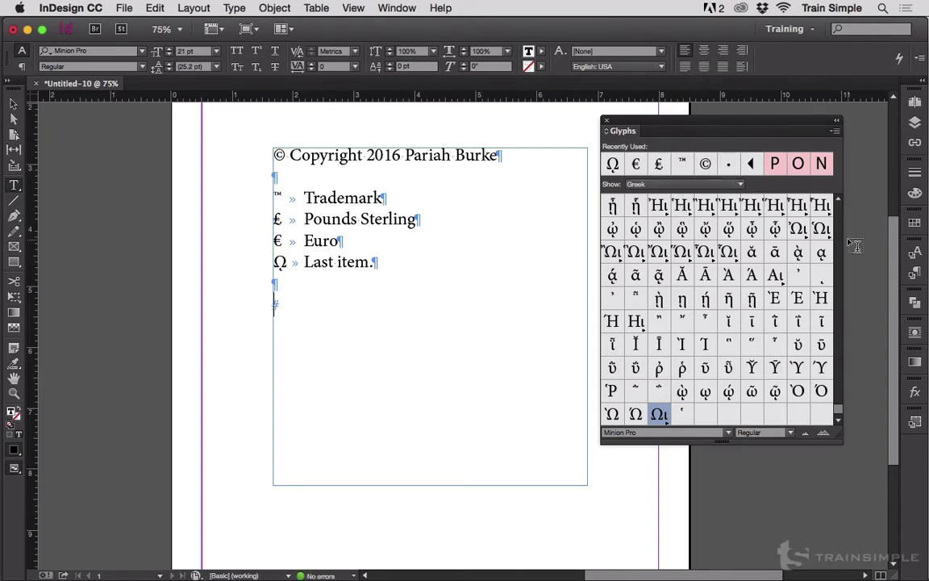
double_click(705, 165)
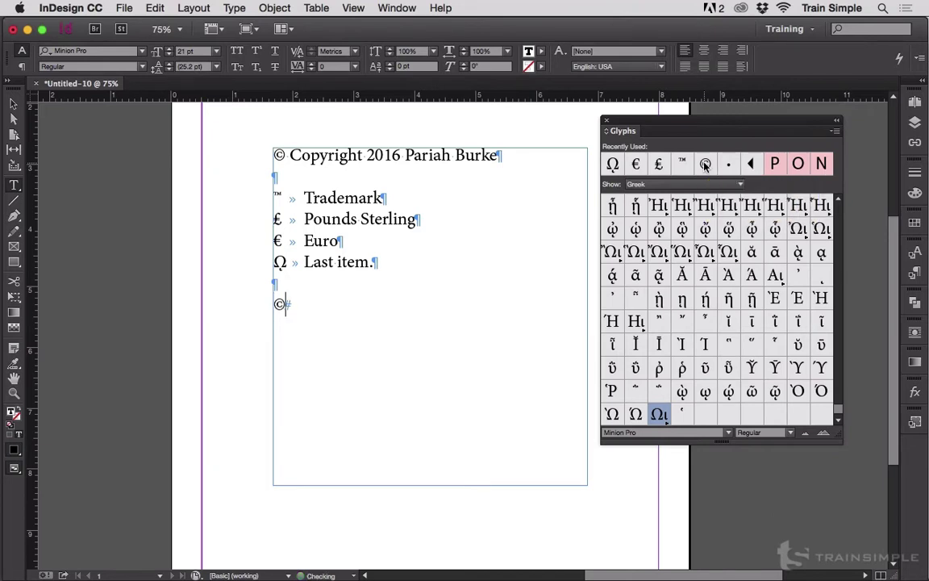
double_click(681, 164)
double_click(659, 165)
double_click(635, 164)
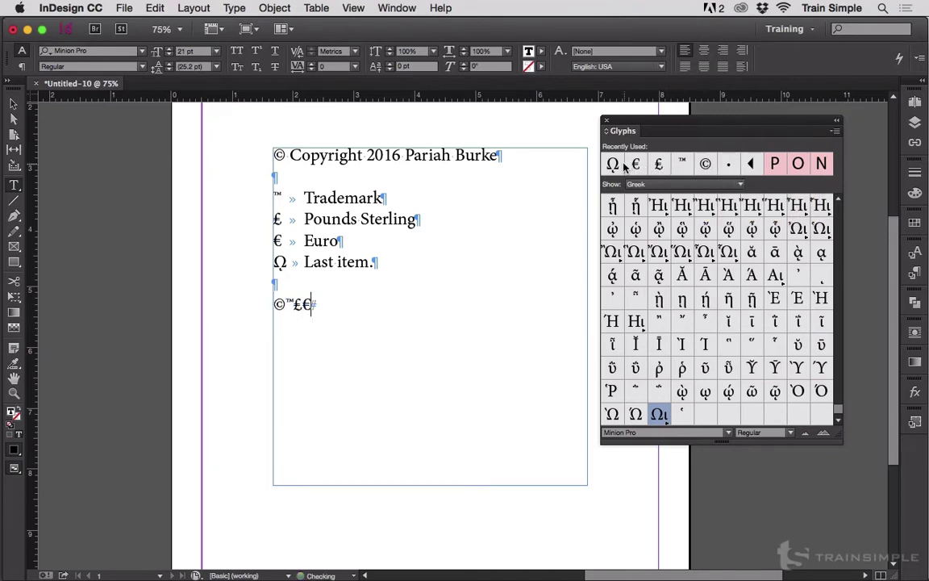
double_click(613, 165)
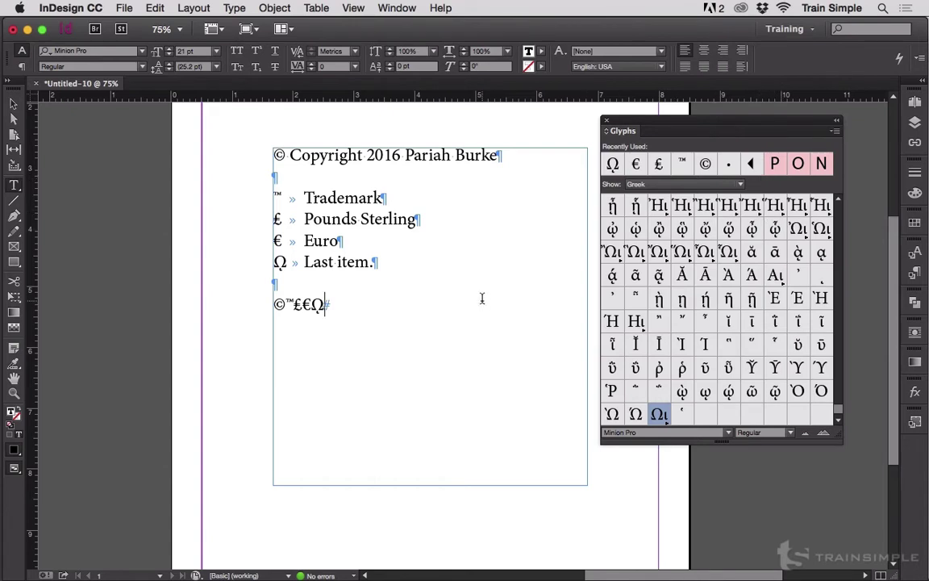
Insert an accented Greek Eta (ᾚ) on a new line and widen the Glyphs panel
key("Return")
key("Return")
double_click(730, 206)
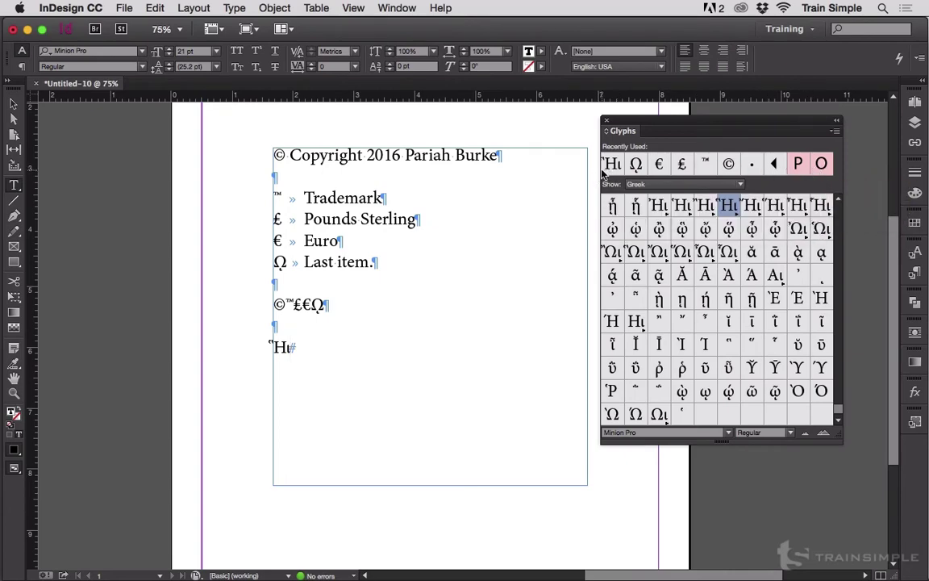
left_click_drag(601, 171, 550, 167)
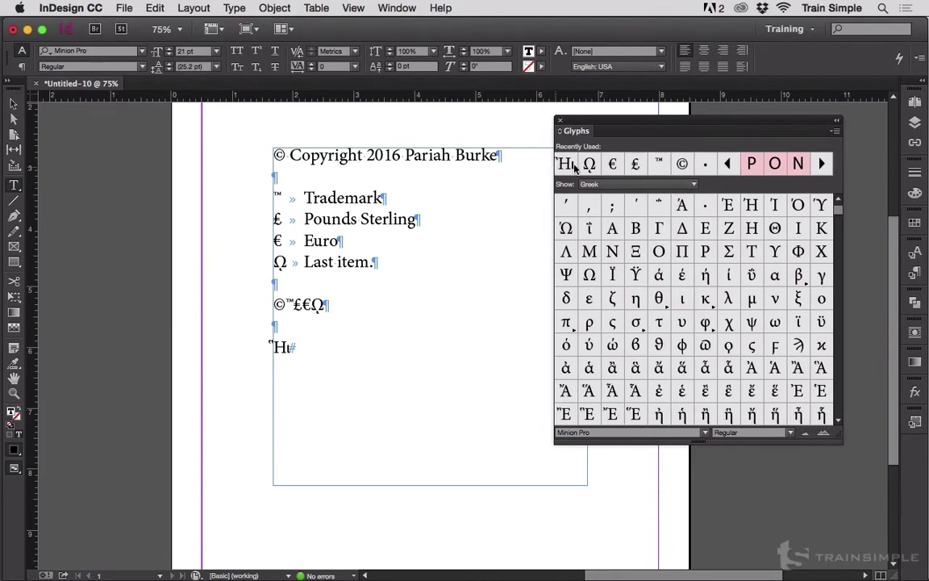
Insert a ▶ triangle after the Eta and create a new glyph set named 'Frequently Used Symbols'
double_click(821, 163)
left_click(833, 132)
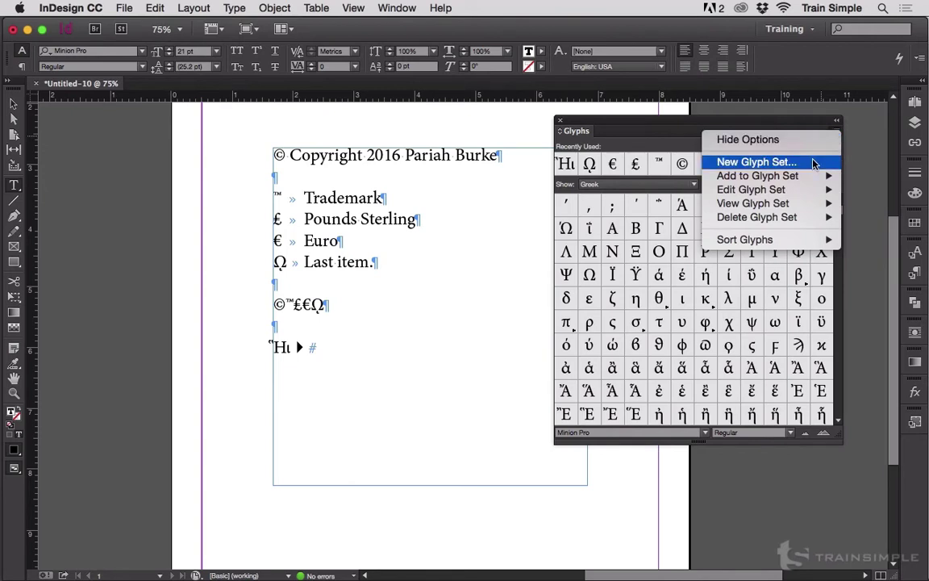
left_click(813, 163)
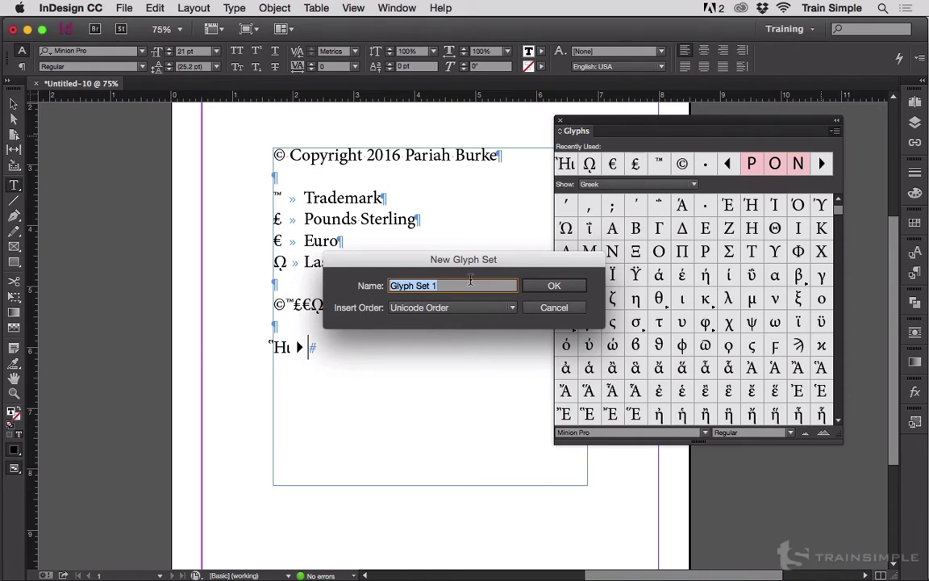
type("Frequently Used Symbols")
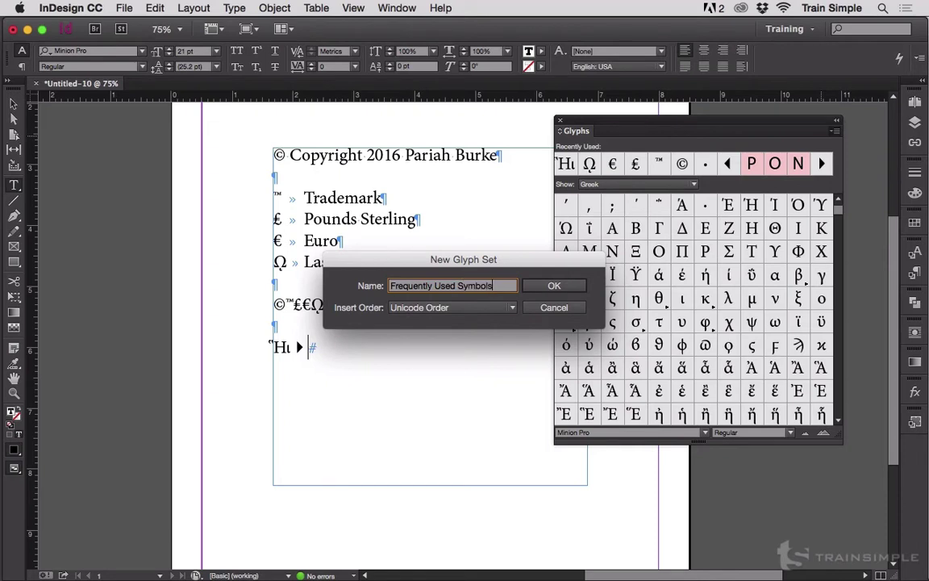
key("Return")
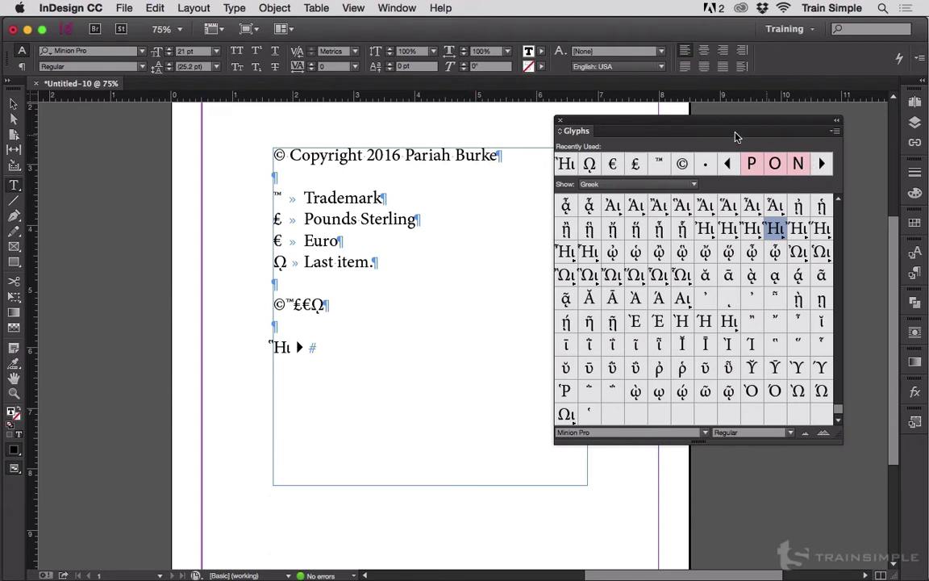
Display the new, empty Frequently Used Symbols glyph set in the panel
left_click(835, 134)
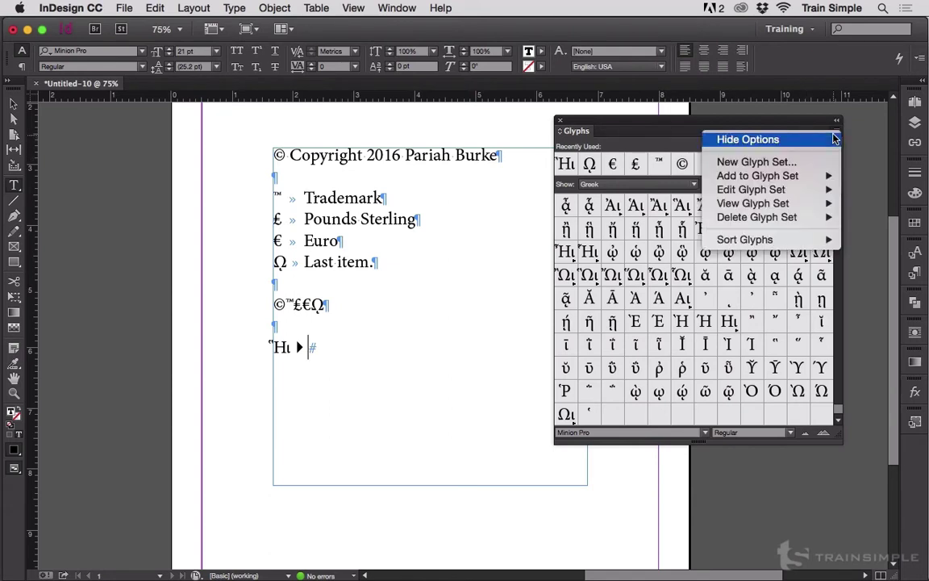
mouse_move(804, 199)
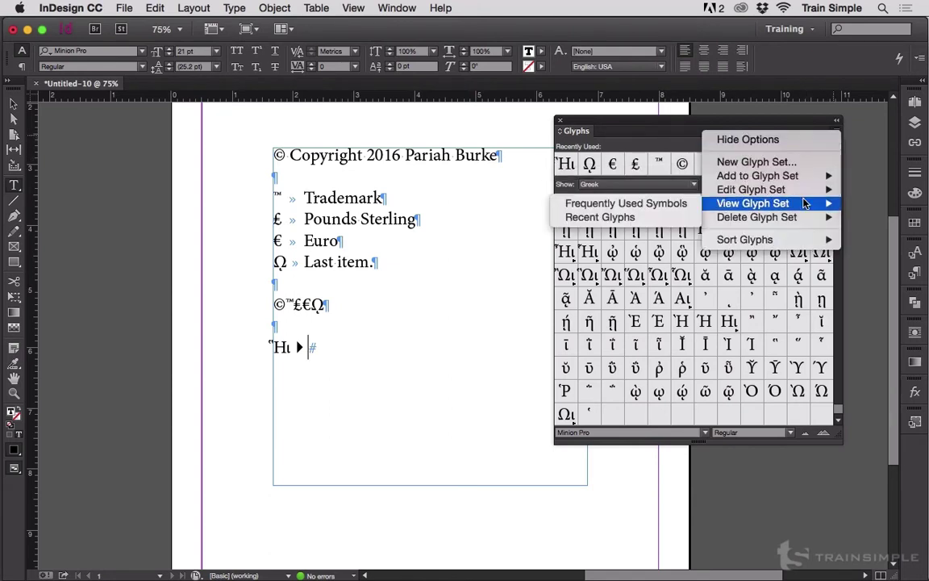
mouse_move(732, 208)
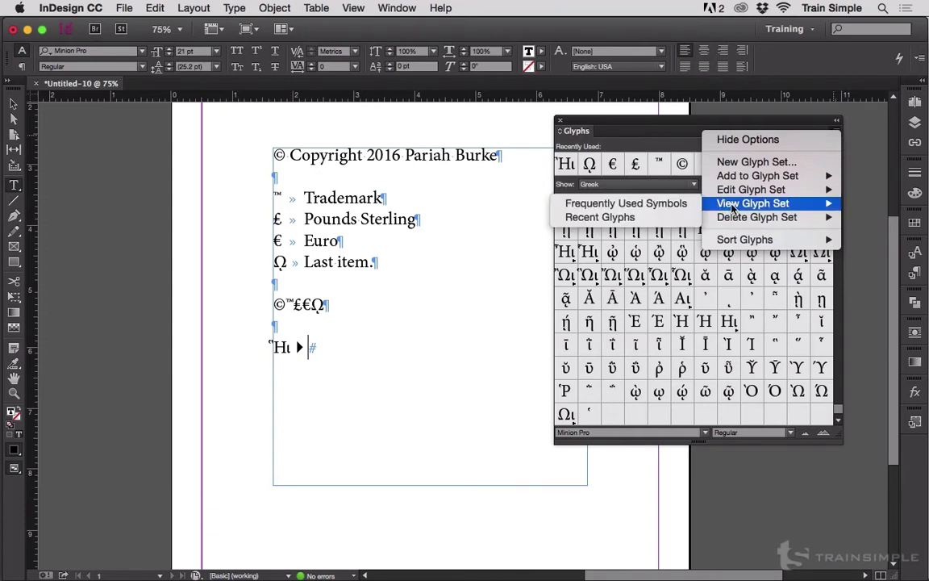
left_click(645, 205)
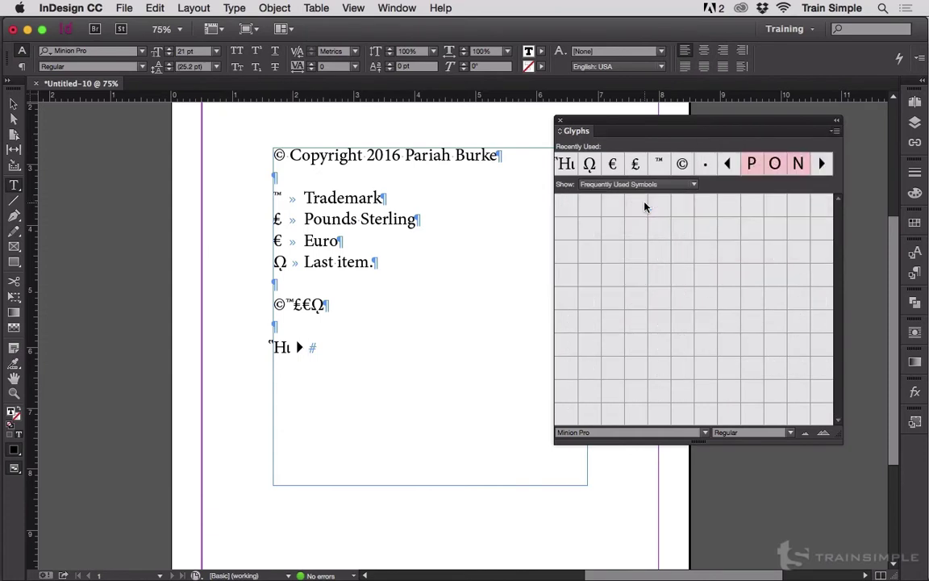
Briefly view Recent Glyphs, then switch the panel back to Frequently Used Symbols
left_click(641, 185)
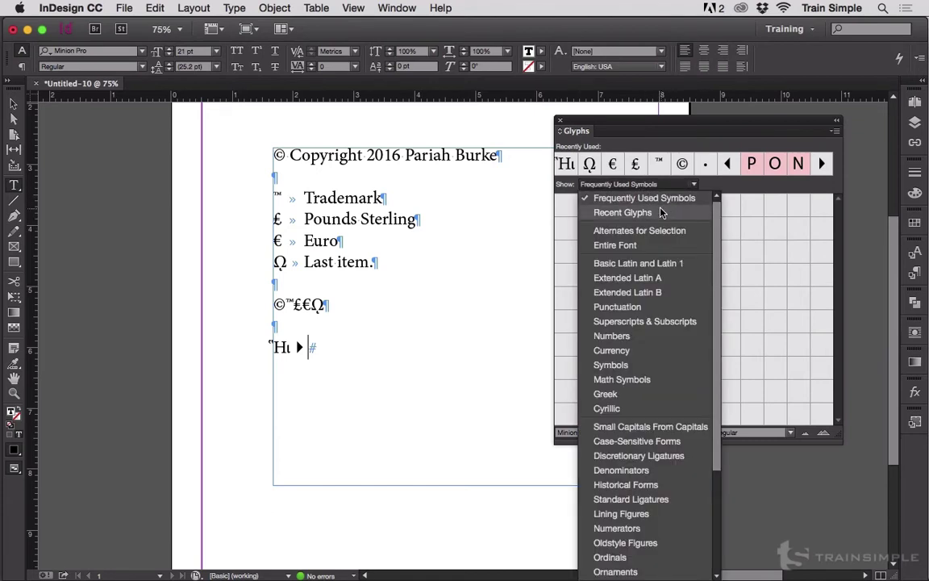
left_click(628, 213)
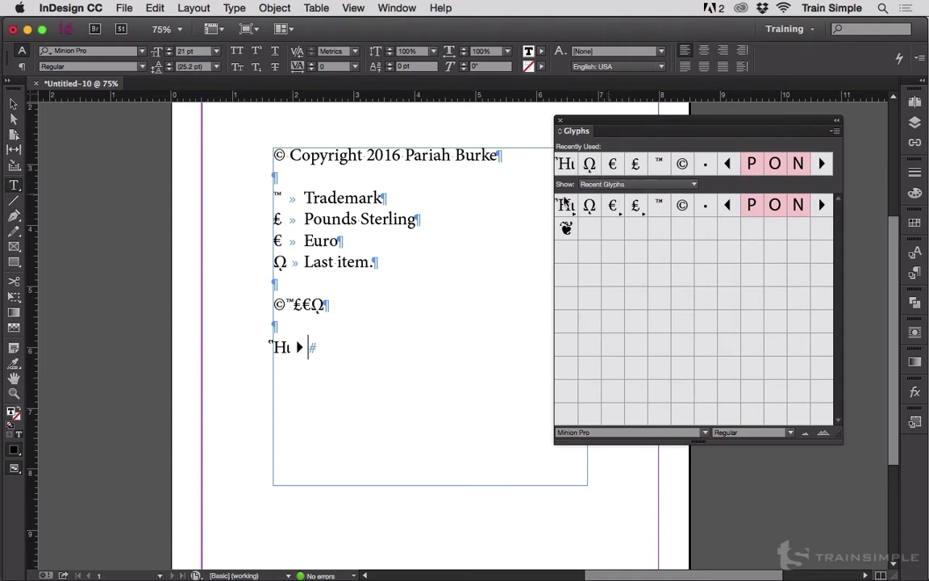
left_click(625, 184)
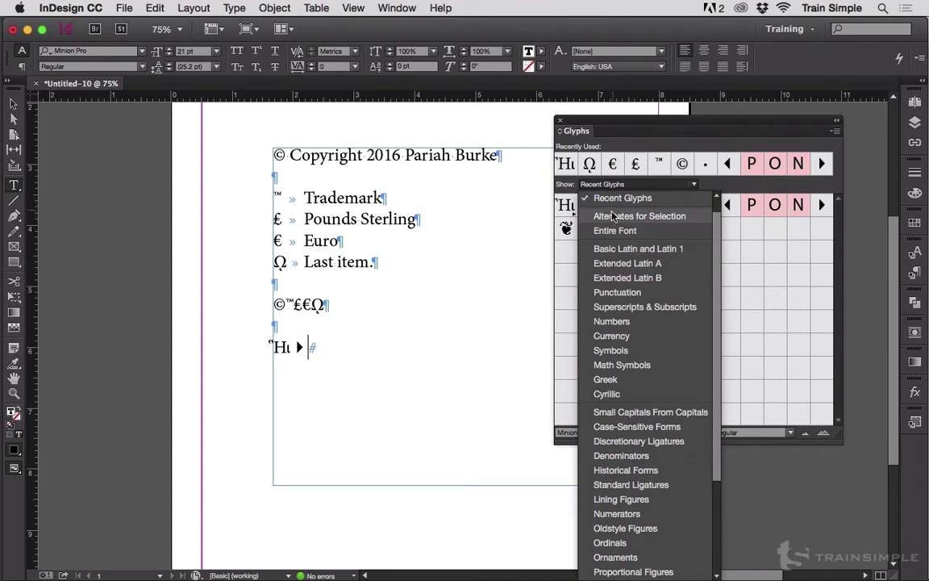
mouse_move(712, 202)
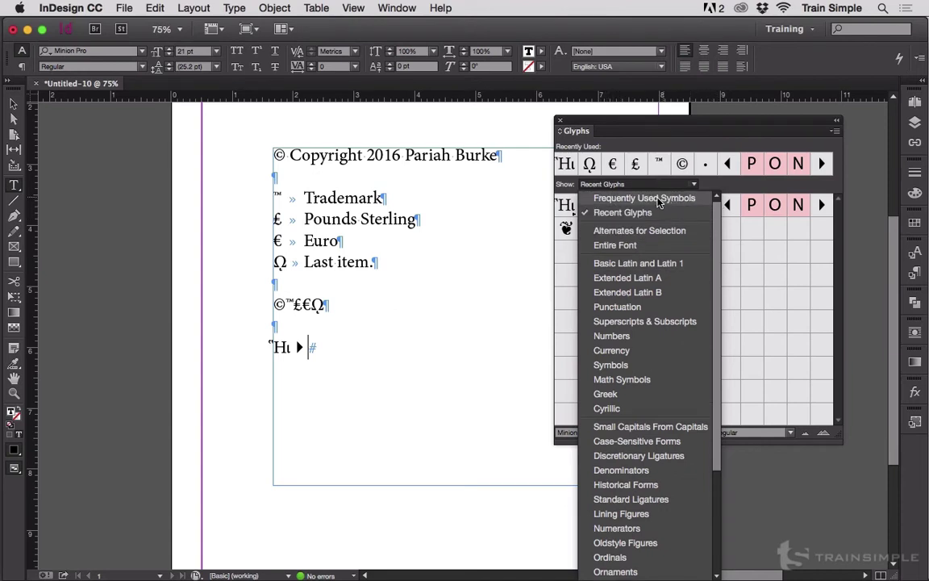
left_click(625, 200)
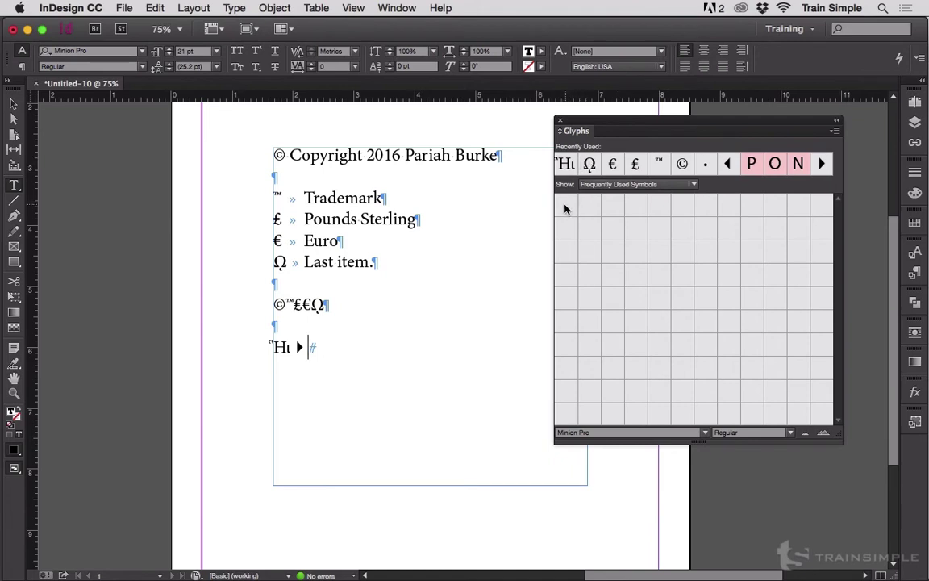
Add the € and £ signs from Recently Used to the Frequently Used Symbols set
right_click(611, 164)
mouse_move(627, 176)
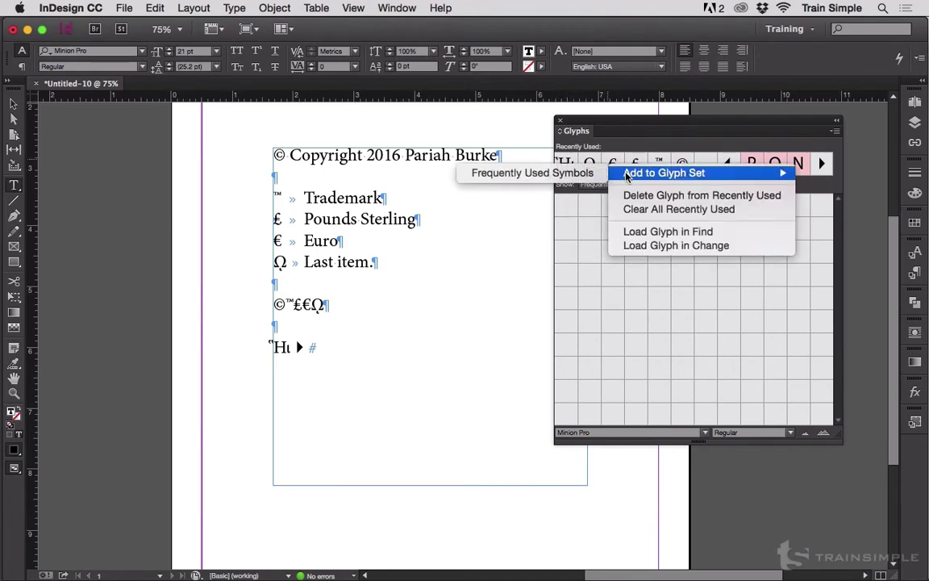
left_click(529, 172)
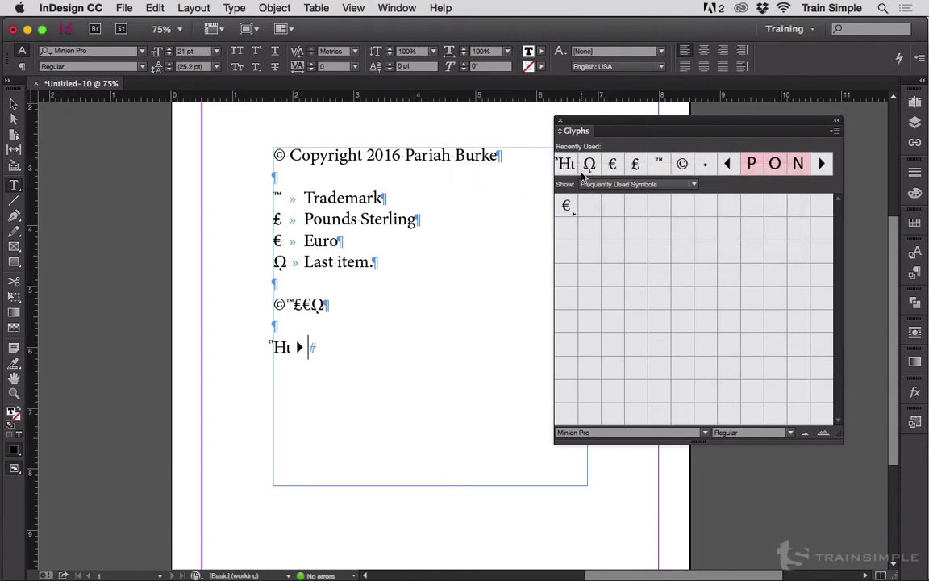
right_click(634, 165)
mouse_move(645, 159)
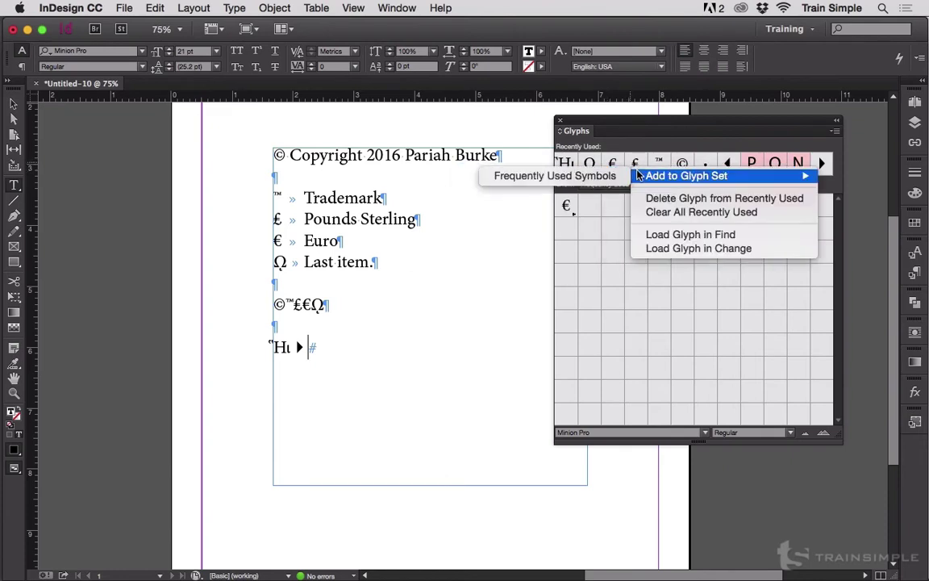
left_click(516, 160)
Add the ™ and © symbols to Frequently Used Symbols as well
right_click(657, 169)
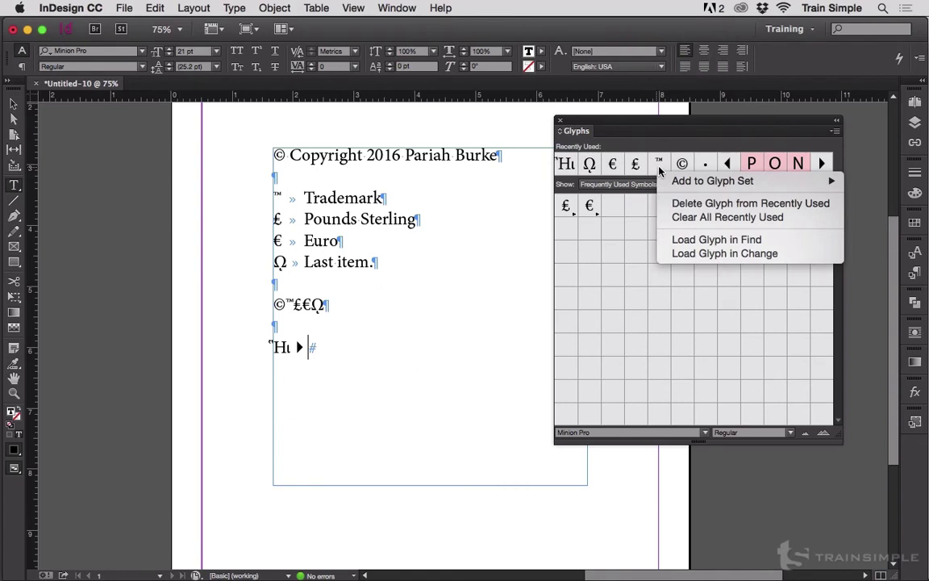
mouse_move(666, 181)
left_click(569, 181)
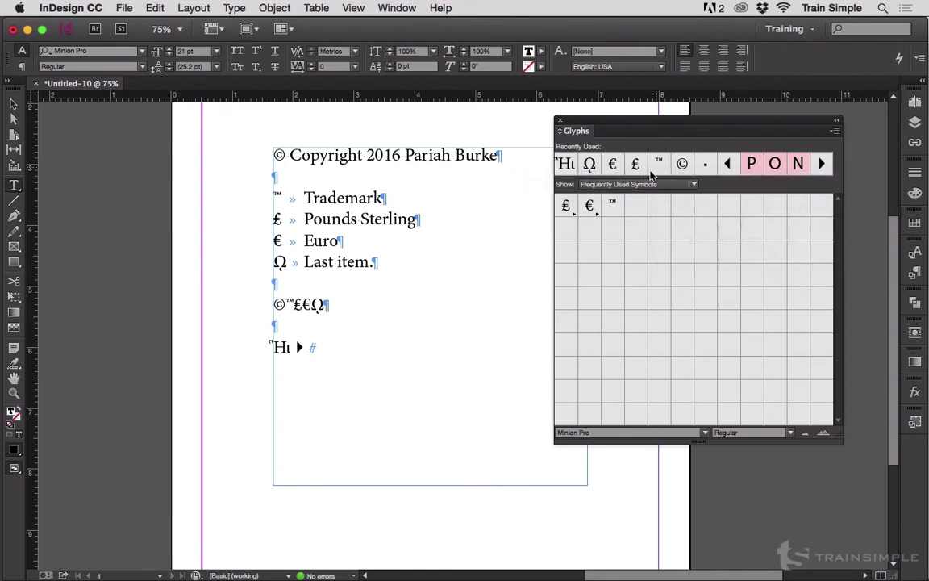
right_click(684, 164)
mouse_move(700, 171)
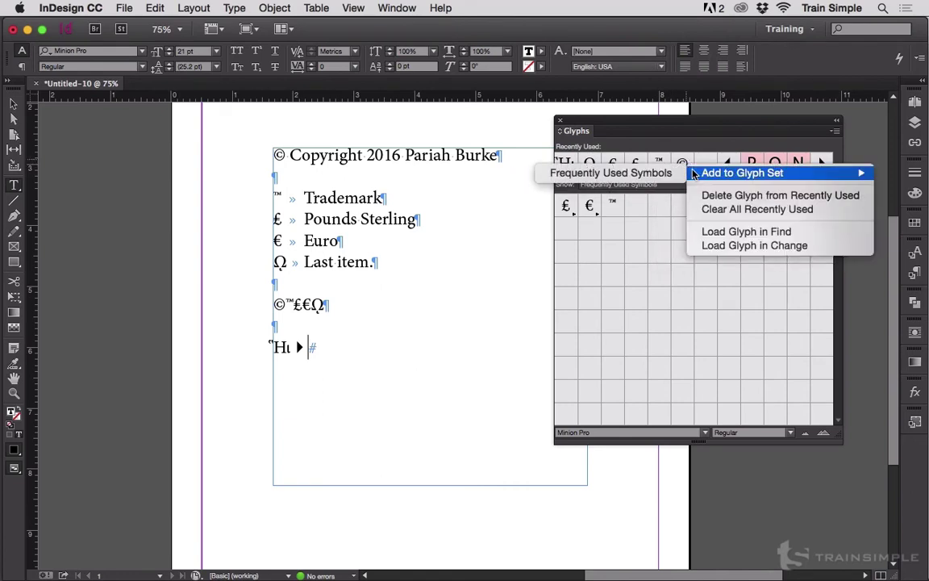
left_click(657, 174)
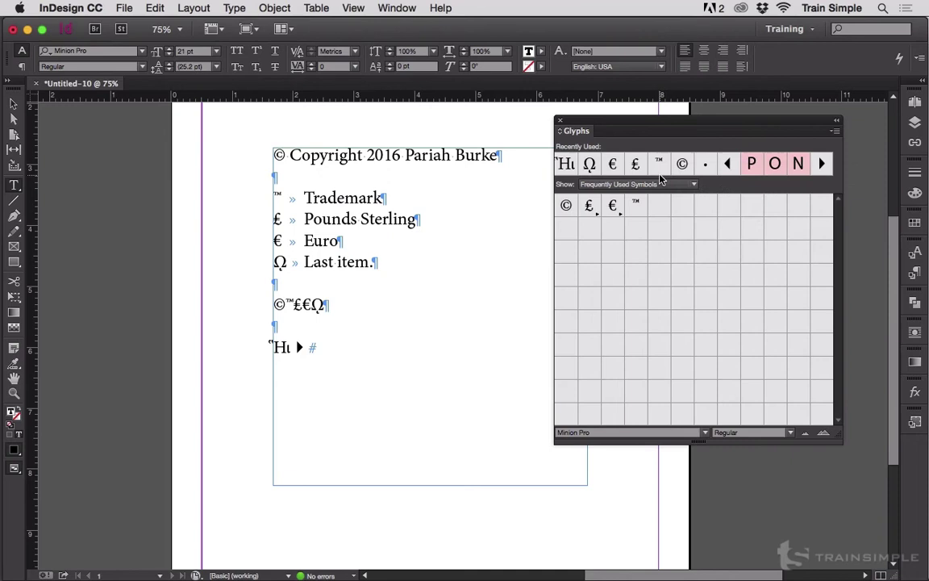
Try adding Ω to the set and dismiss the glyph-already-exists alert
right_click(601, 171)
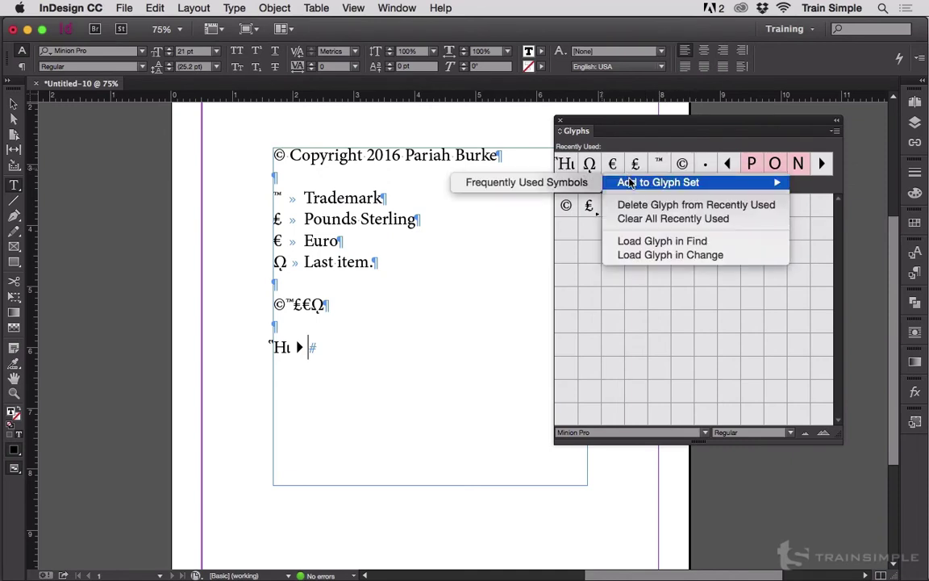
left_click(574, 181)
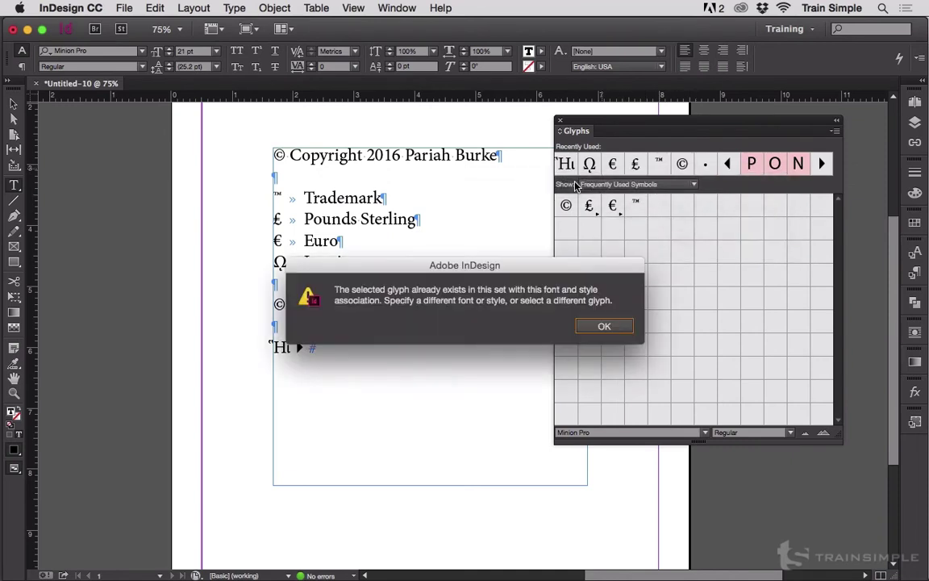
left_click(603, 324)
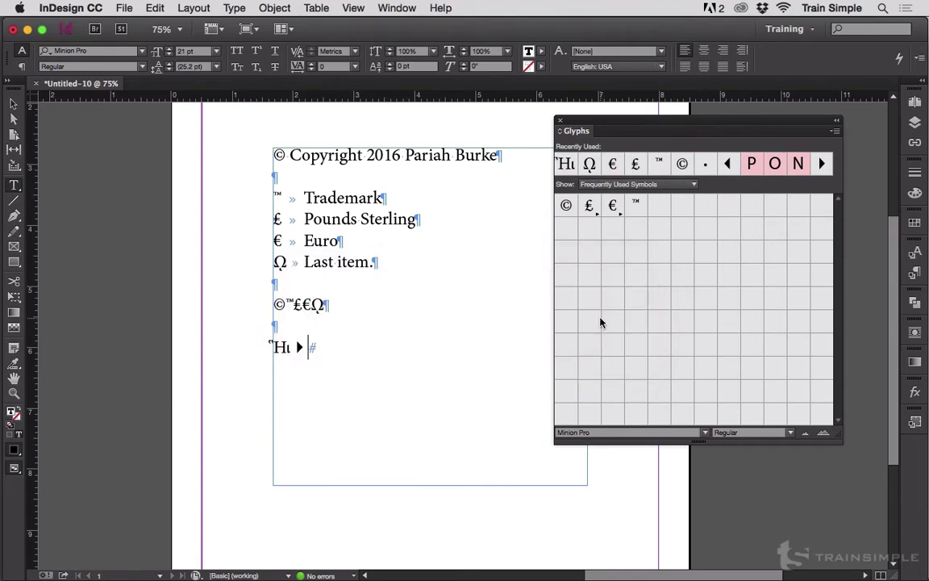
Show the entire font and insert %, *, subscript 2, hyphen, comma, apostrophe and two ( glyphs
left_click(601, 184)
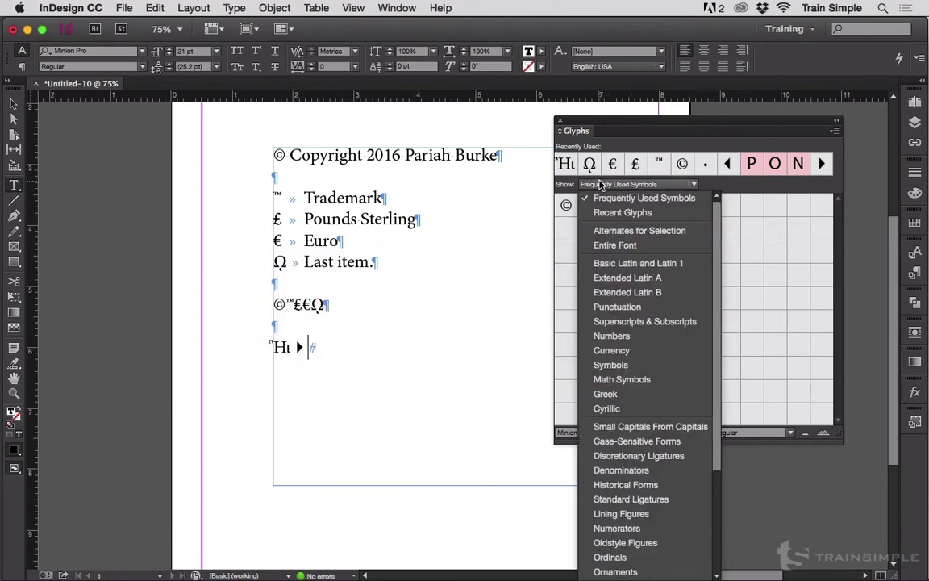
left_click(610, 244)
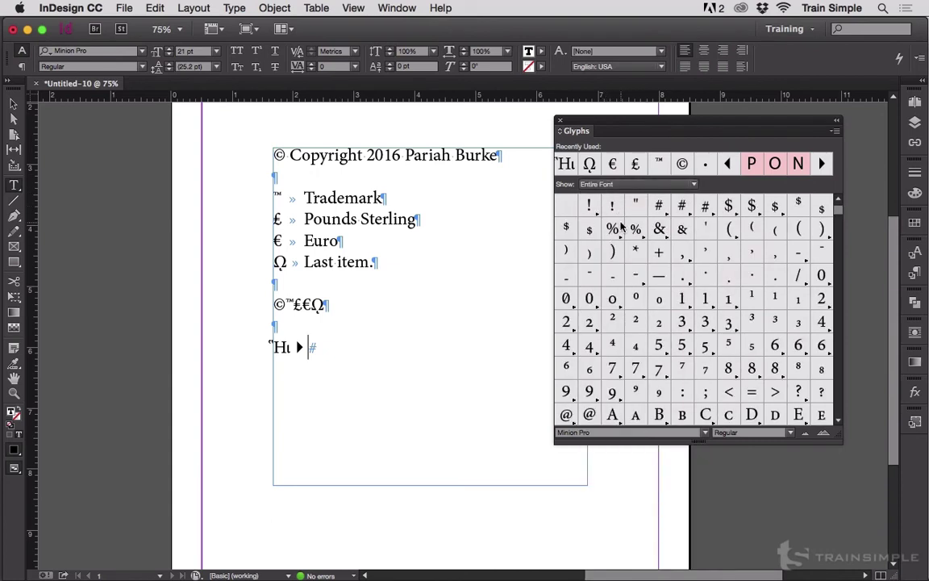
double_click(612, 229)
double_click(635, 251)
double_click(658, 322)
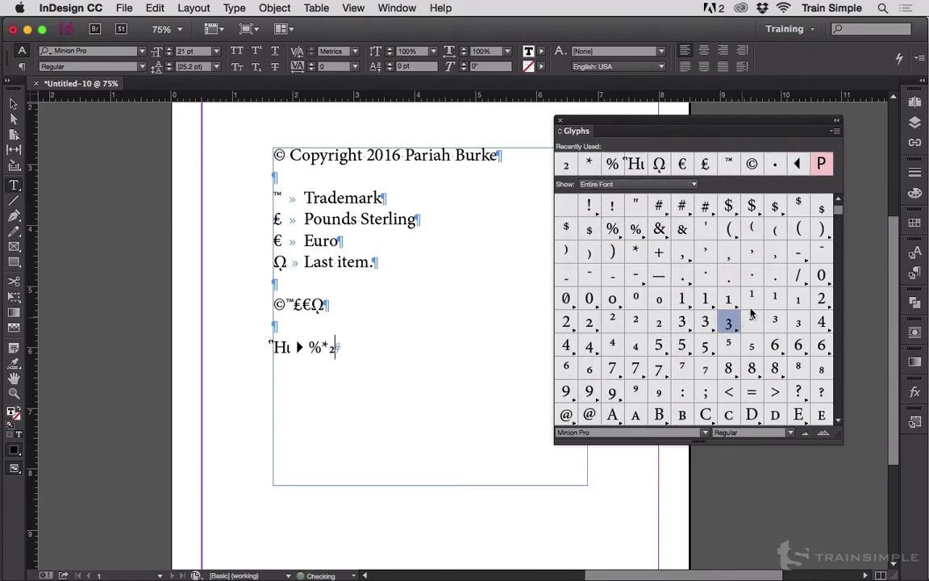
double_click(798, 252)
double_click(774, 251)
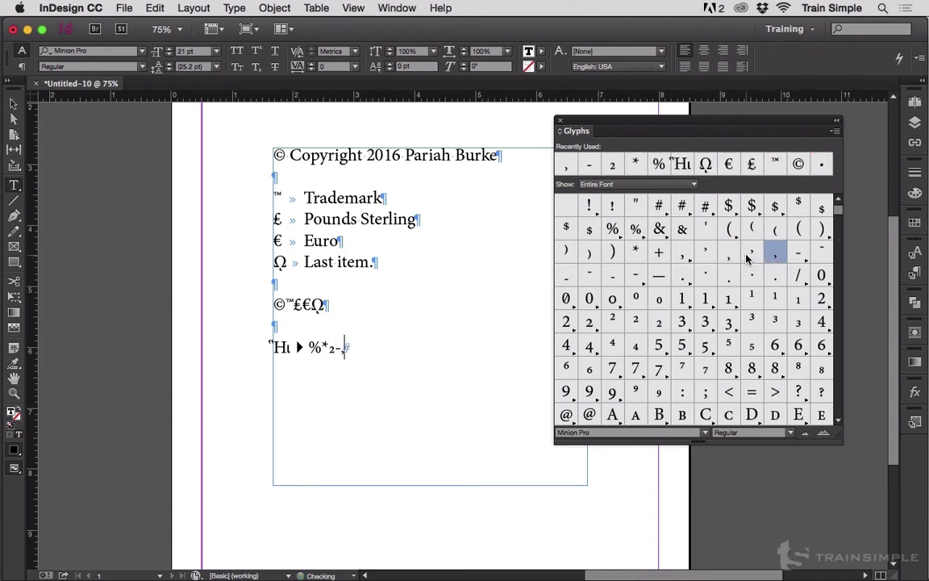
double_click(705, 252)
double_click(728, 229)
double_click(751, 229)
Insert &, +, two % signs, $ and ), then display Frequently Used Symbols again
double_click(688, 230)
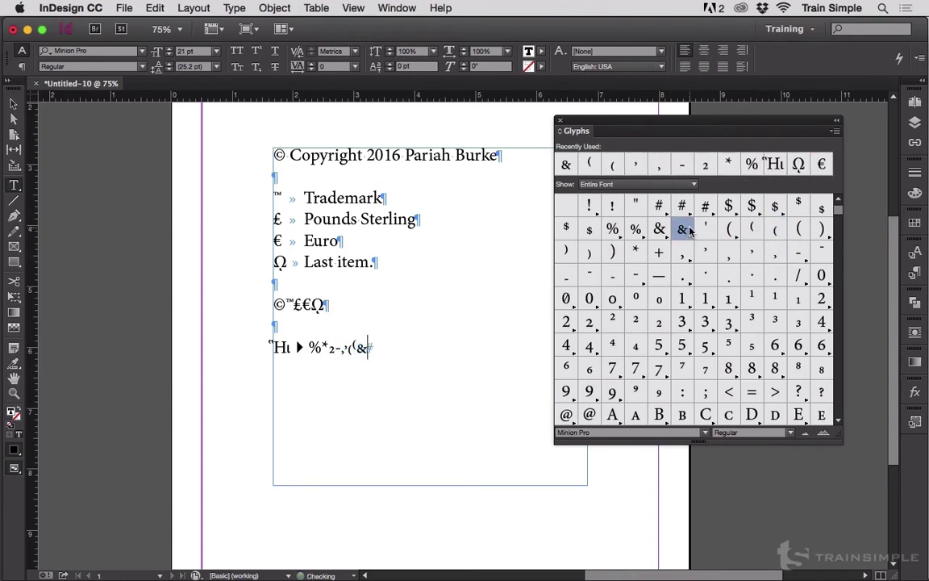
double_click(658, 252)
double_click(636, 229)
double_click(612, 229)
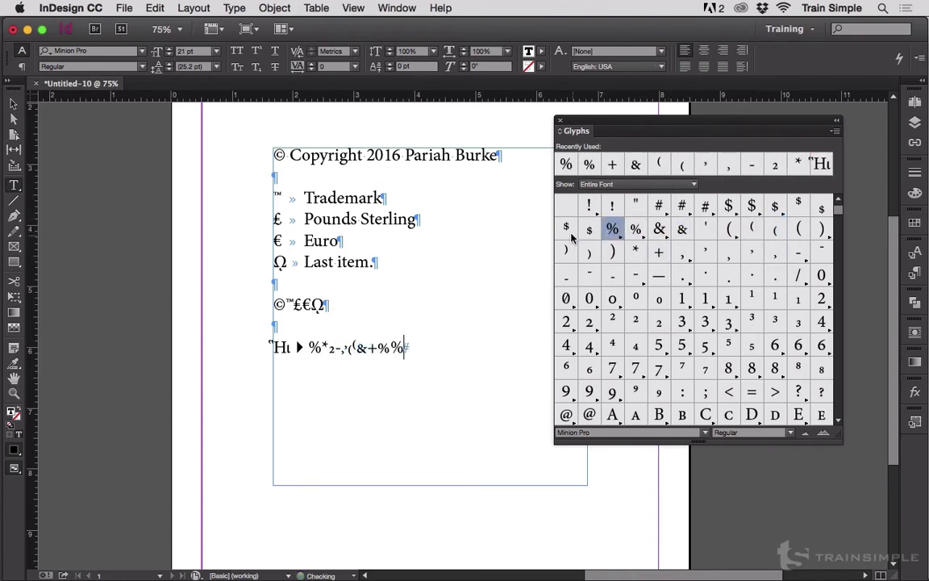
double_click(565, 228)
double_click(588, 254)
left_click(612, 276)
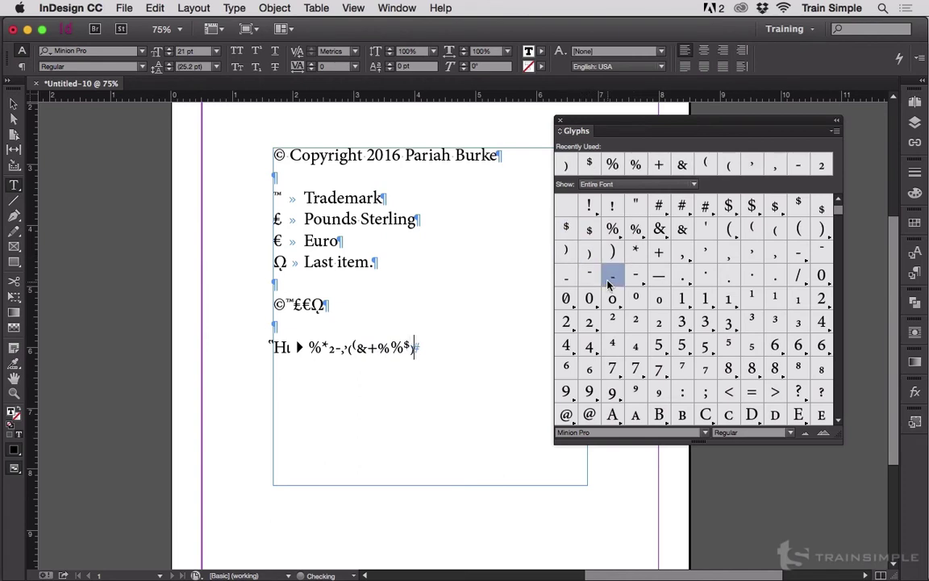
left_click(606, 186)
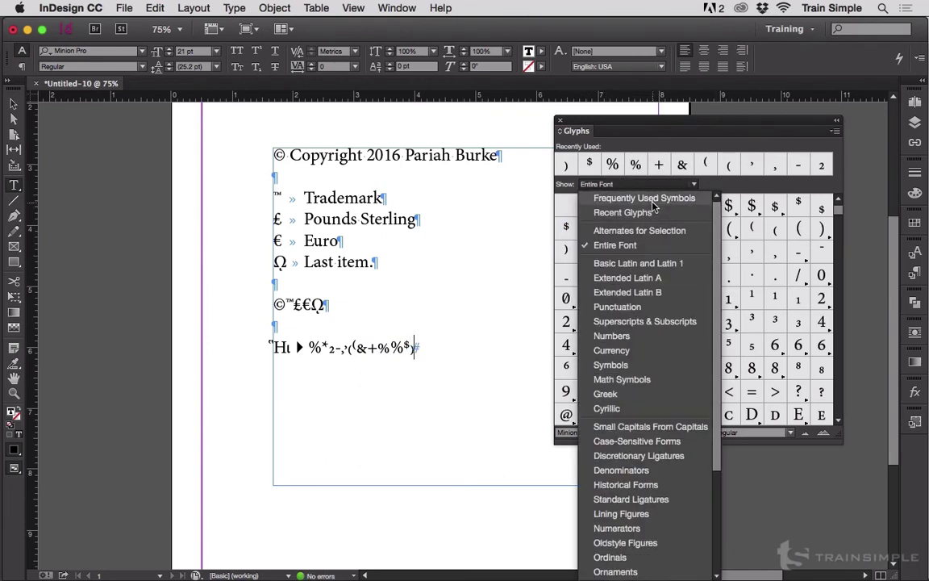
left_click(653, 198)
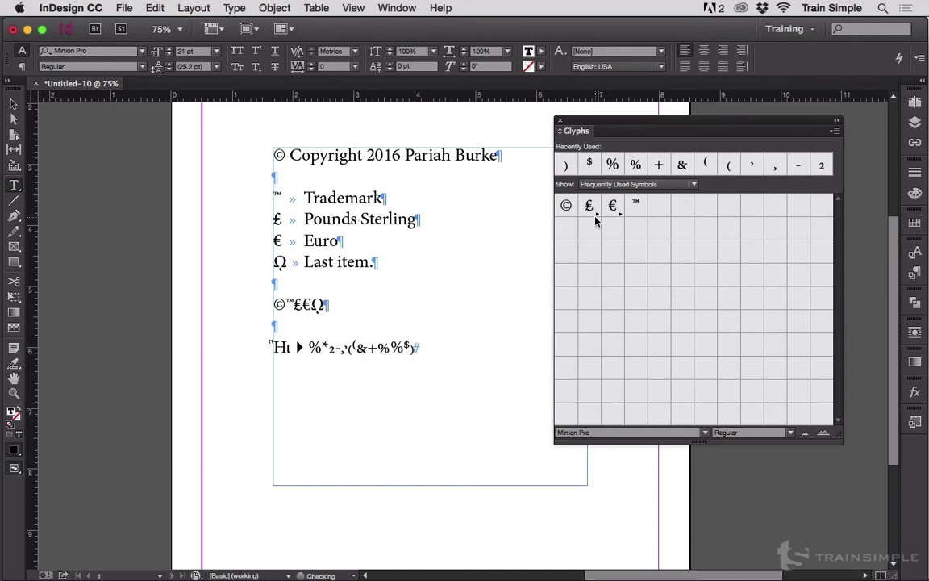
left_click(835, 130)
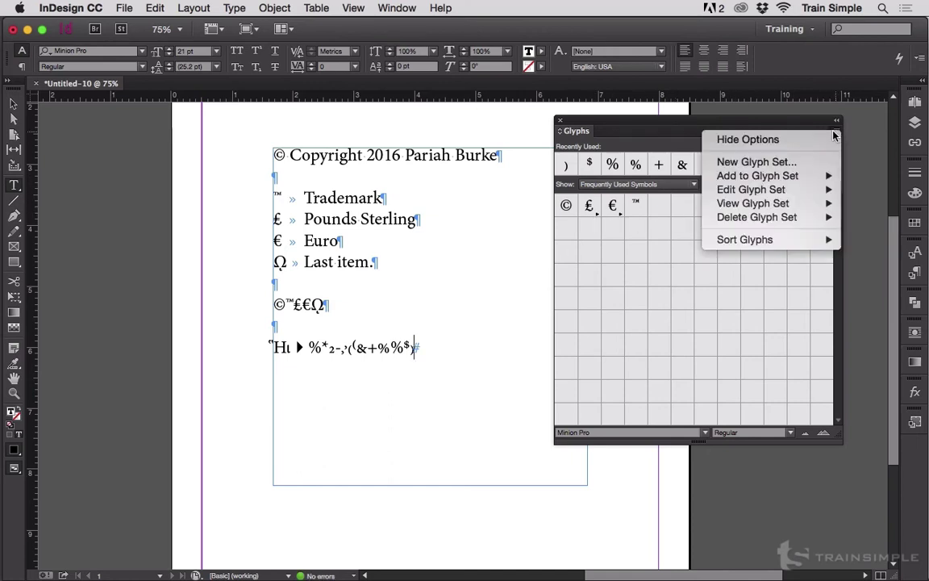
mouse_move(811, 176)
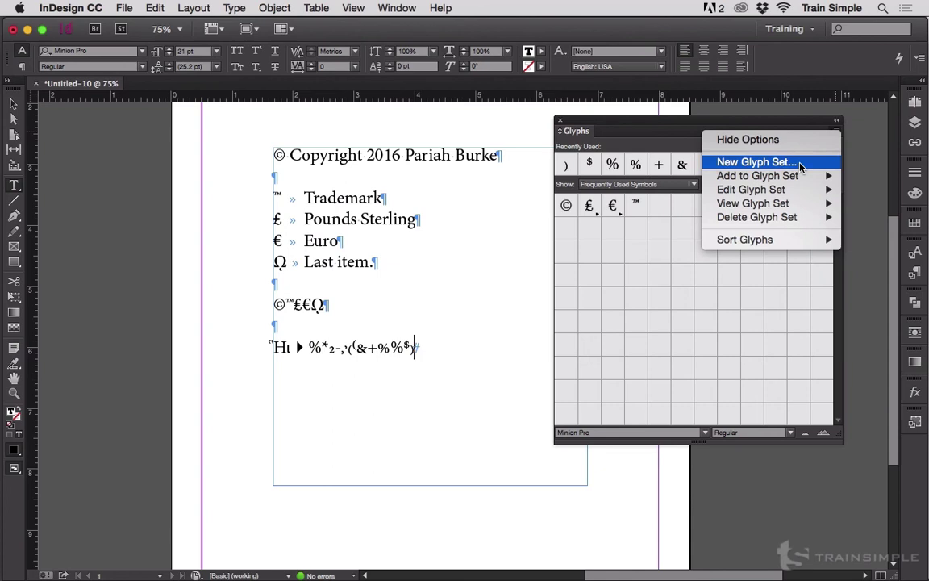
mouse_move(781, 179)
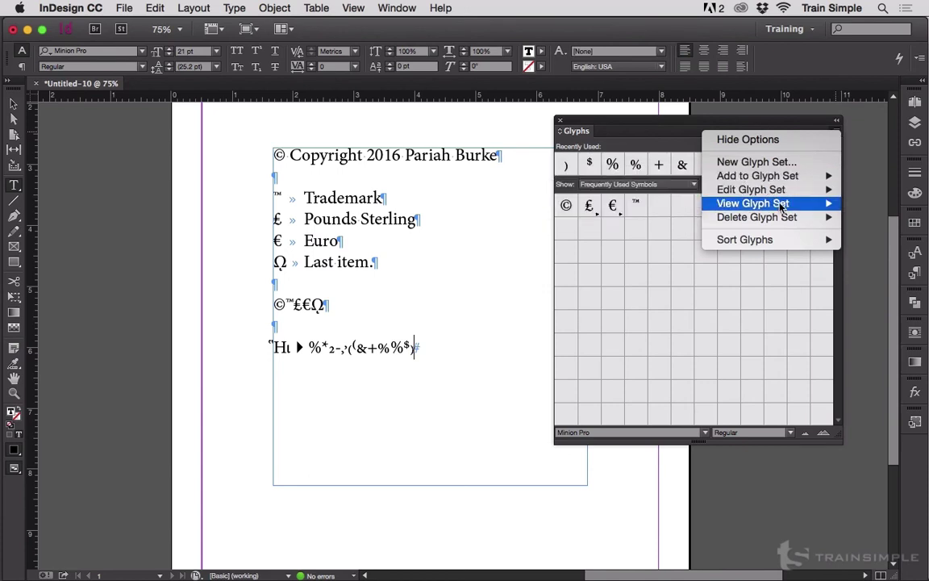
mouse_move(766, 218)
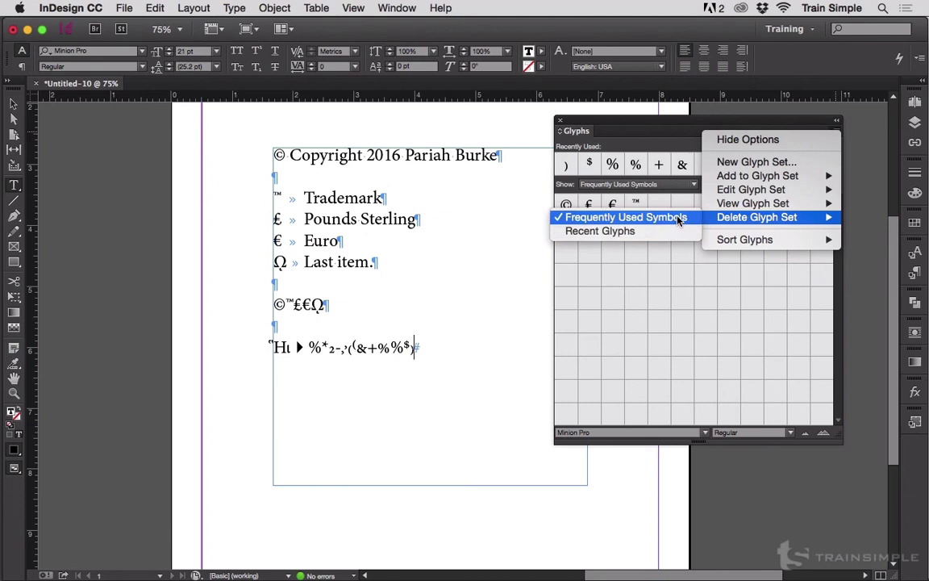
left_click(584, 229)
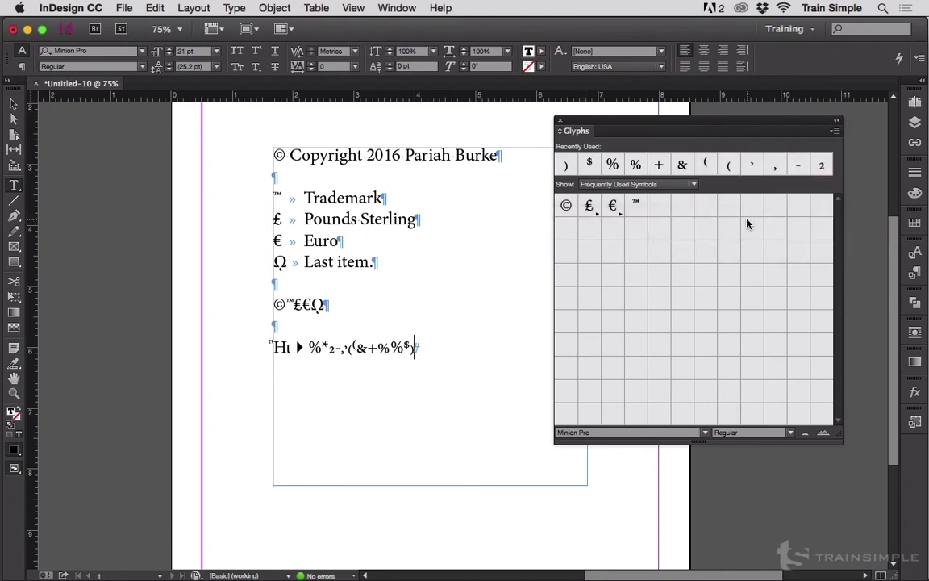